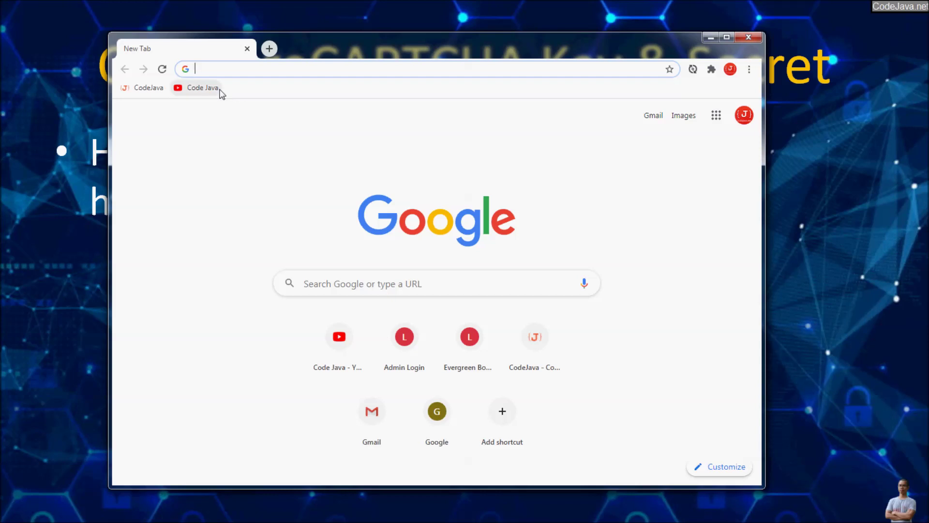
# - Load google.com/recaptcha, maximize Chrome, and open the reCAPTCHA Admin Console
pyautogui.write('google.com')
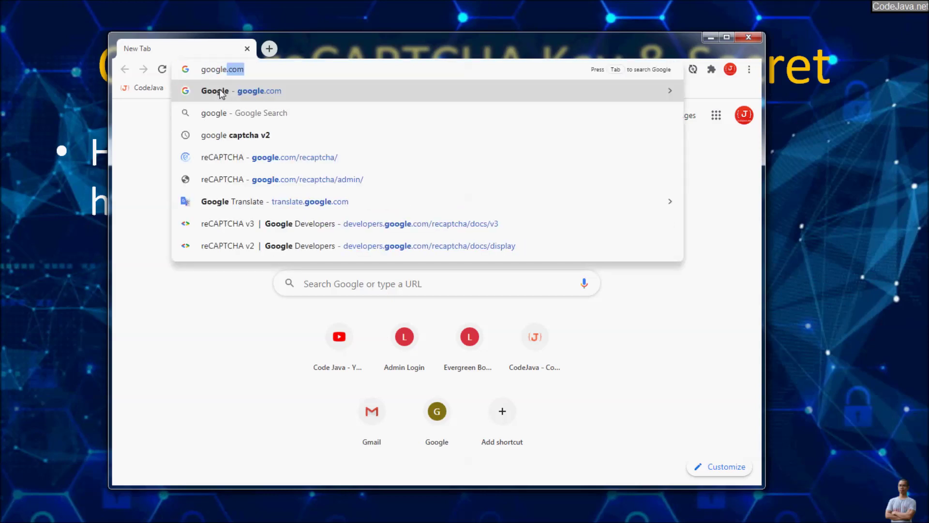
pyautogui.write('/')
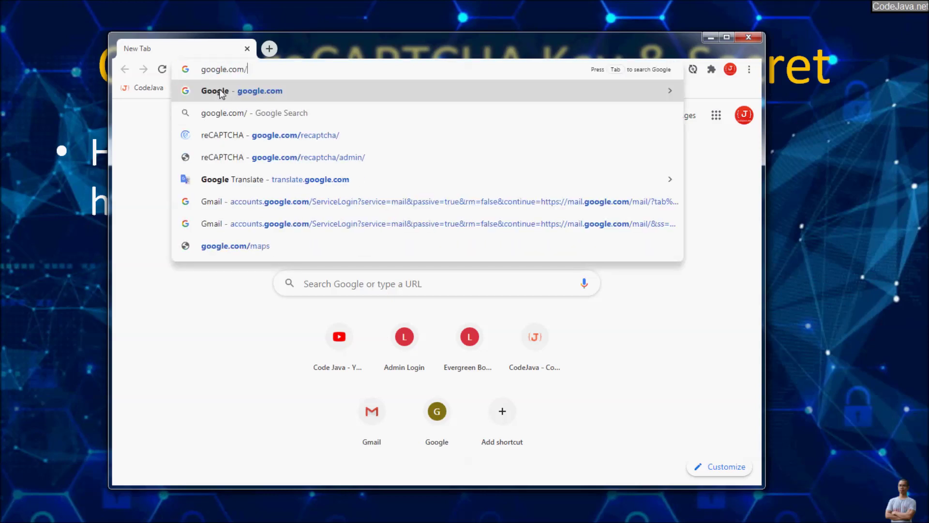
pyautogui.write('re')
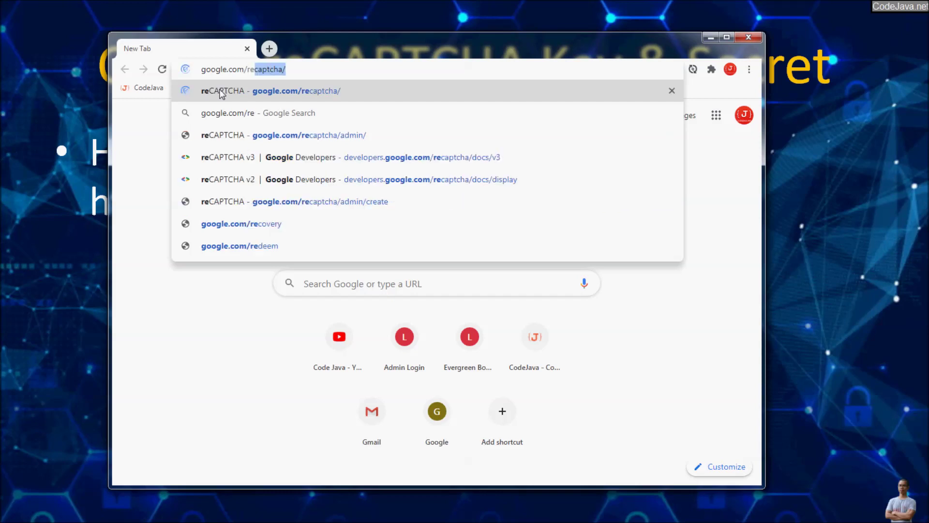
pyautogui.press('Return')
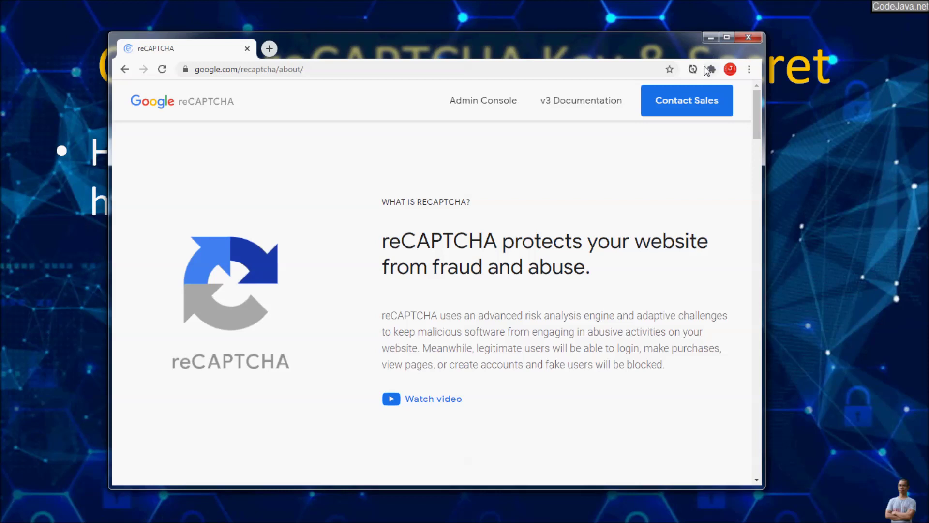
pyautogui.click(727, 37)
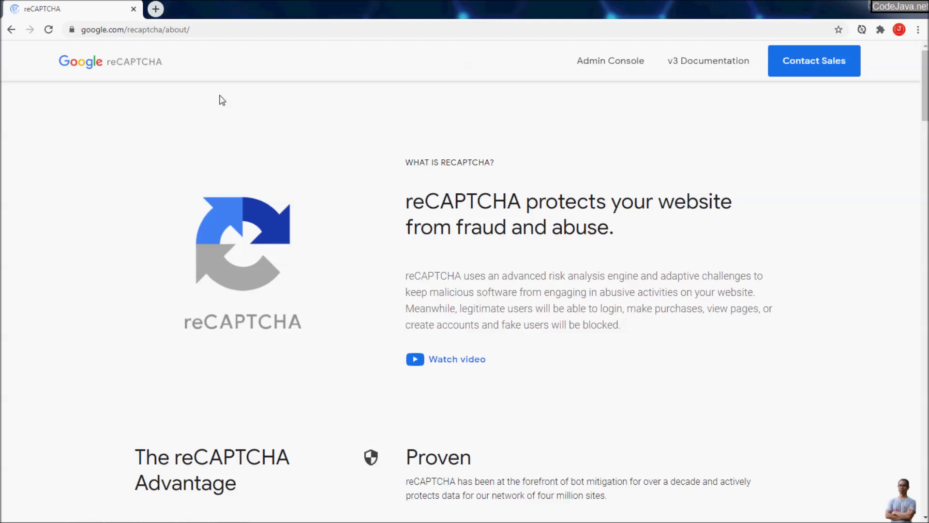
pyautogui.click(604, 68)
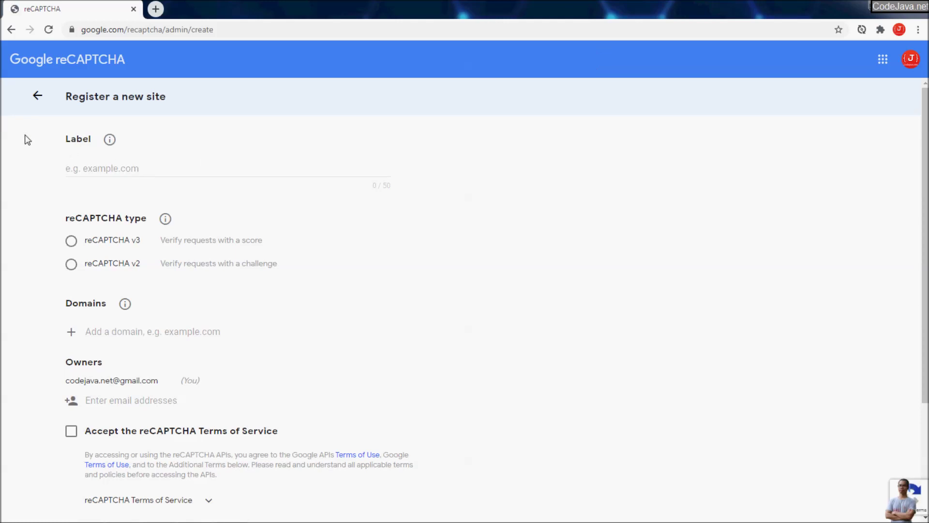
# - Label the site with the owner's name plus 'Recaptcha v2' and toggle the type between v3 and v2
pyautogui.click(95, 164)
pyautogui.write('Nam Ha Min')
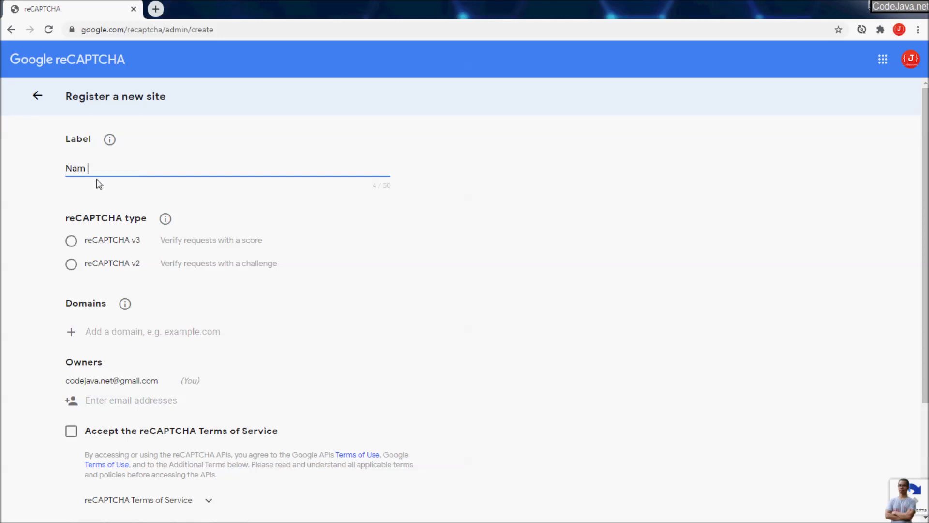
pyautogui.write('h Recaptcha v2')
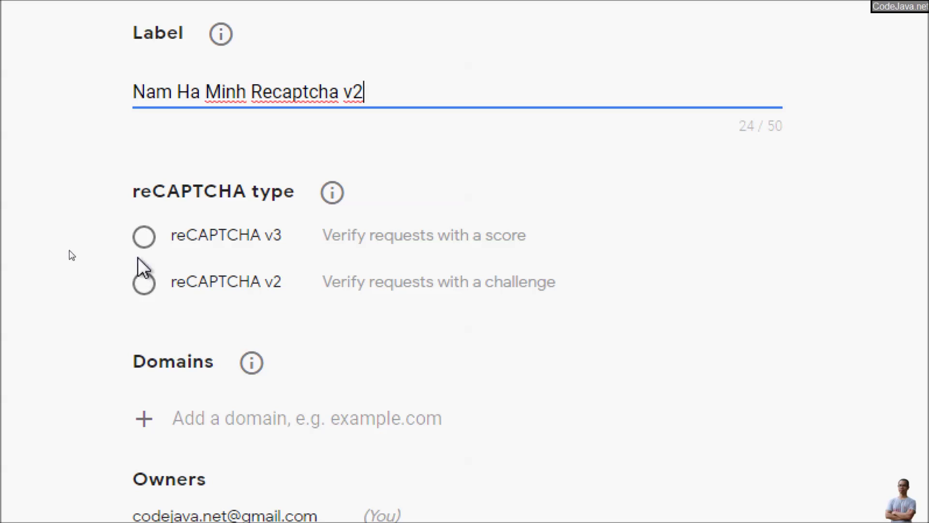
pyautogui.click(143, 235)
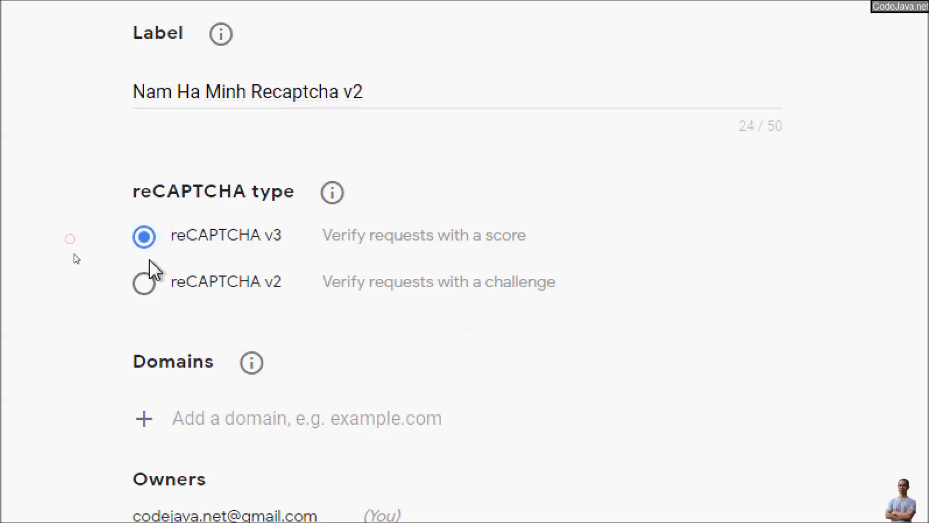
pyautogui.click(144, 284)
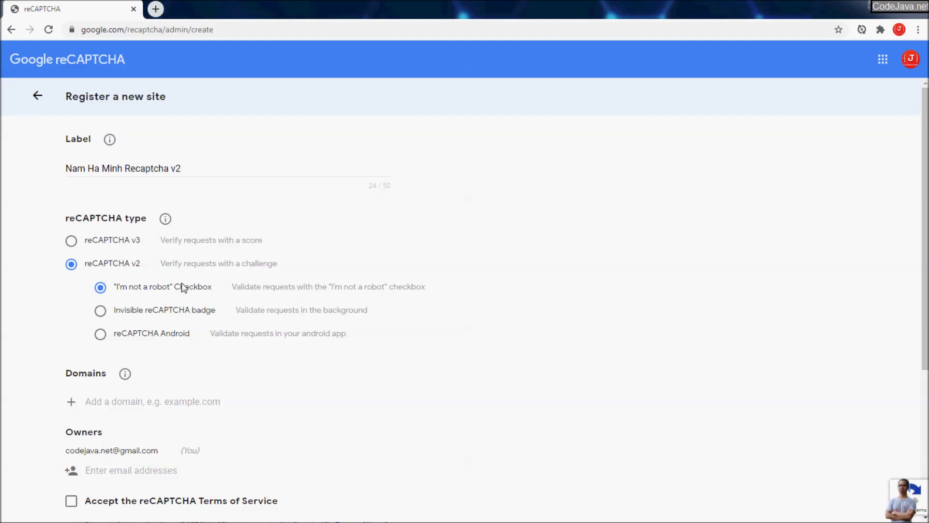
pyautogui.click(86, 244)
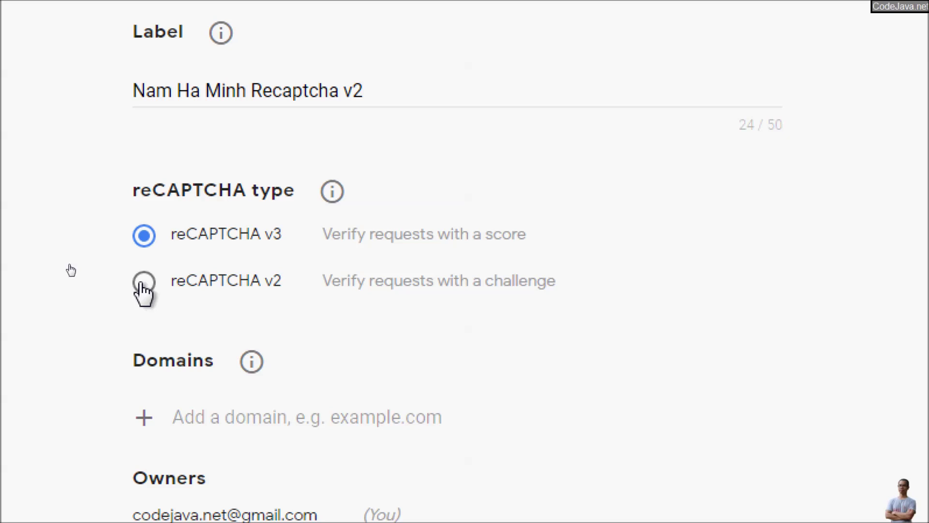
pyautogui.click(143, 283)
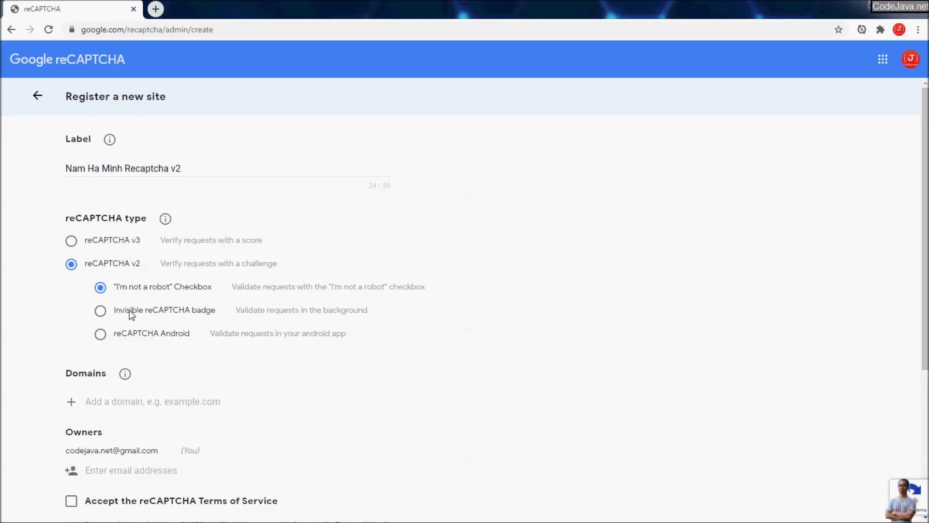
pyautogui.scroll(-2, 76, 337)
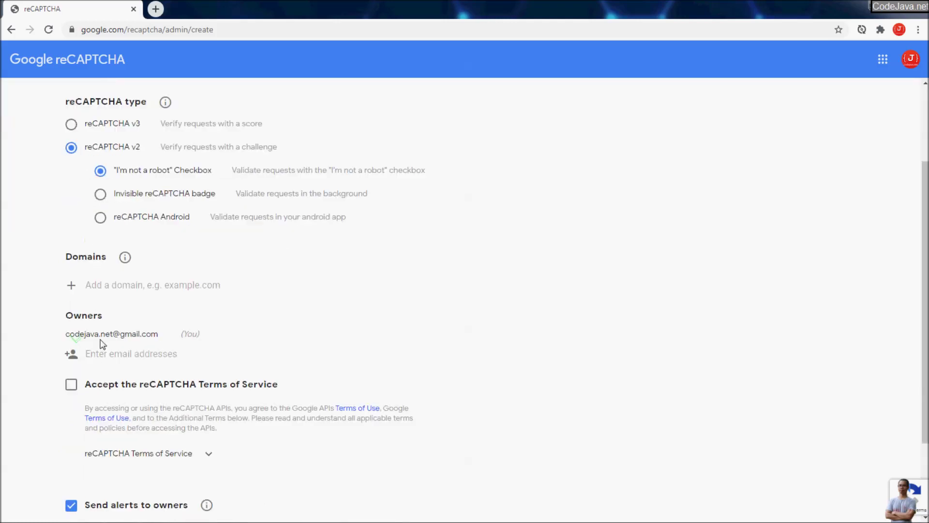
pyautogui.click(126, 282)
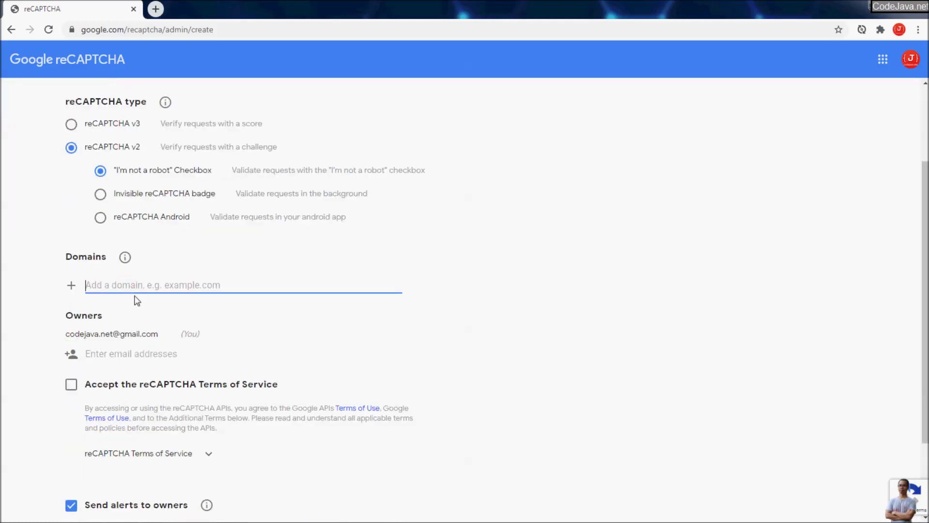
pyautogui.write('https')
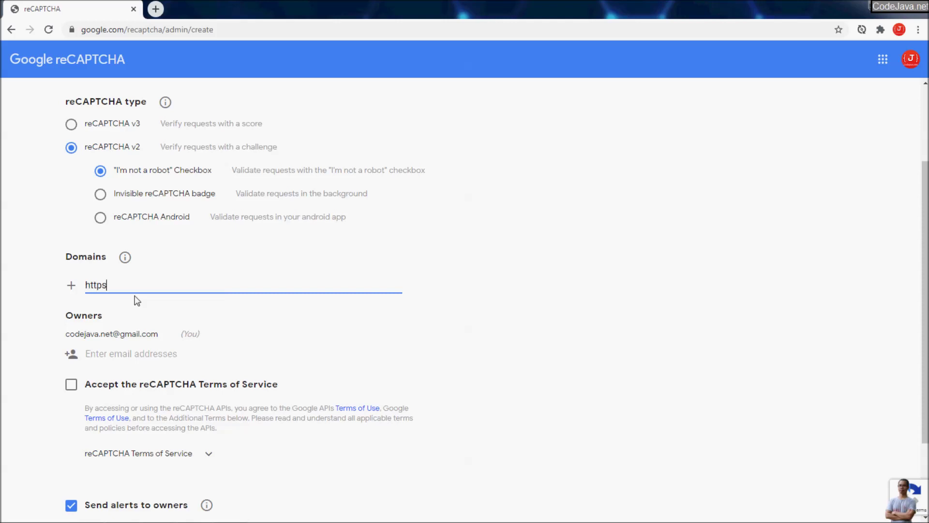
pyautogui.write('://namhm.net')
# - Accept the reCAPTCHA Terms of Service and submit the registration
pyautogui.scroll(-2, 137, 301)
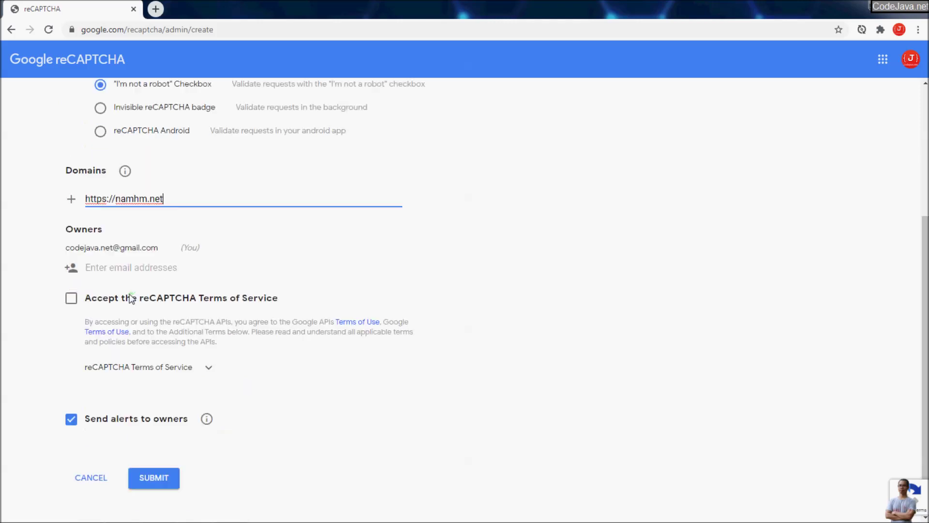
pyautogui.click(71, 277)
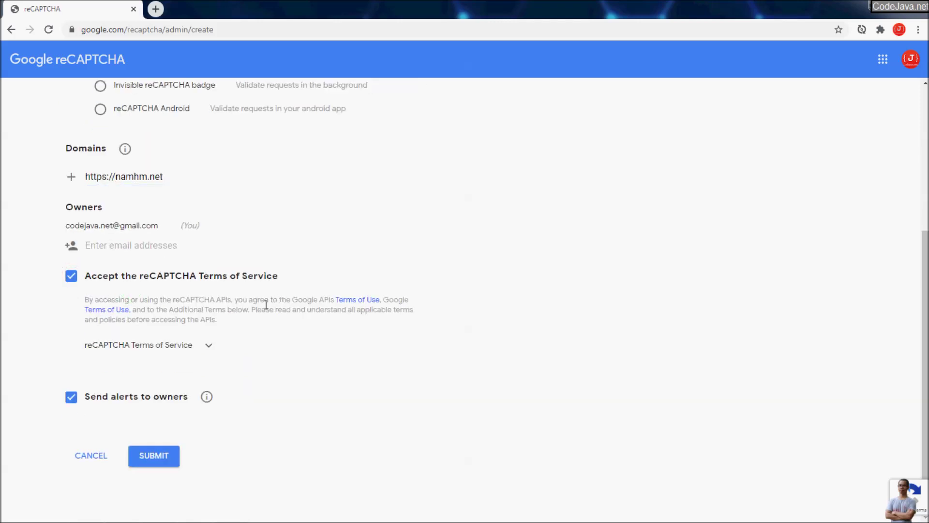
pyautogui.click(173, 456)
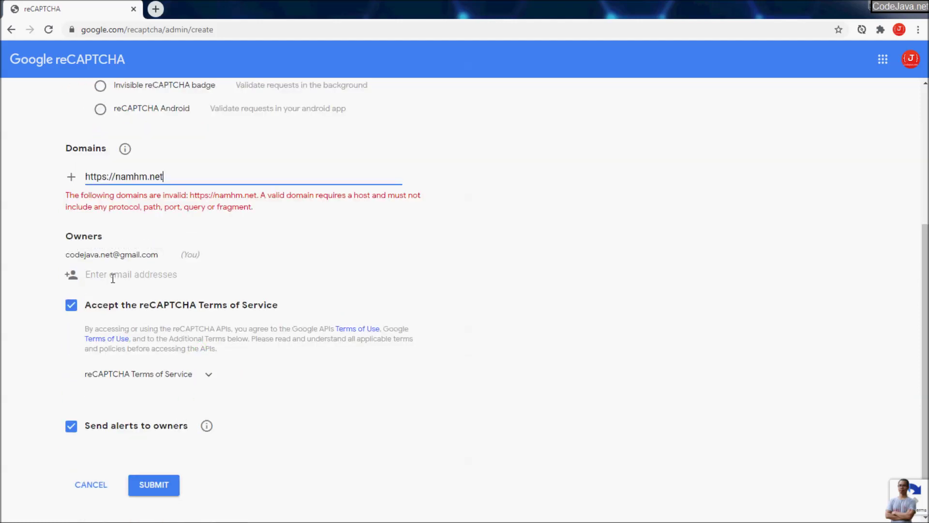
pyautogui.moveTo(115, 177); pyautogui.dragTo(47, 183)
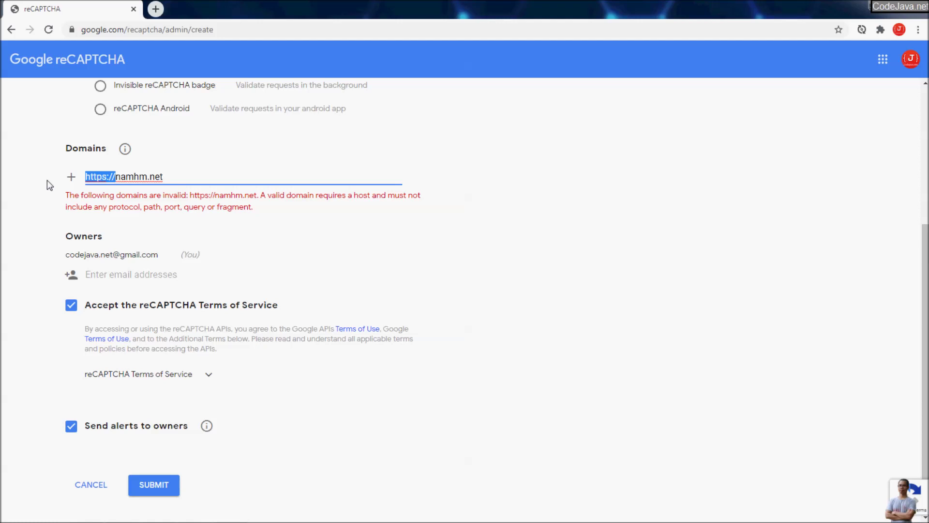
pyautogui.press('BackSpace')
pyautogui.click(25, 173)
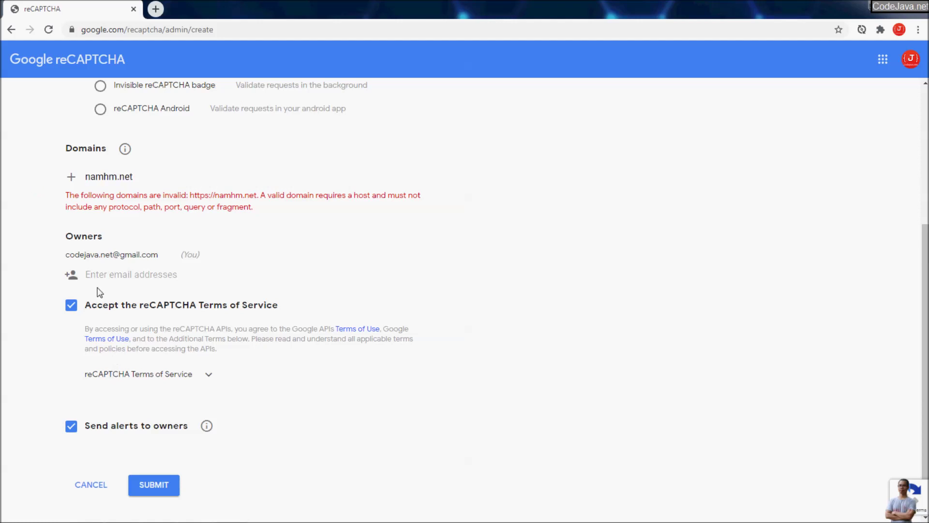
pyautogui.click(150, 486)
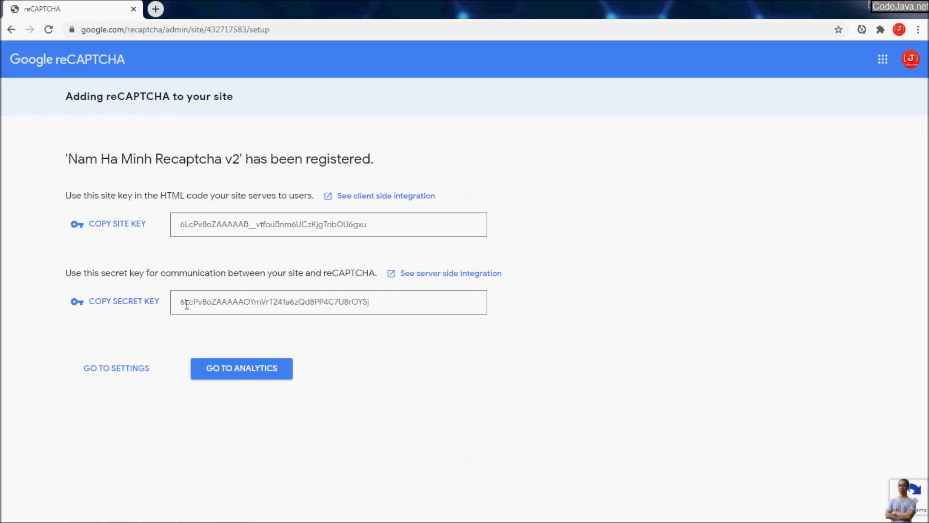
pyautogui.click(454, 257)
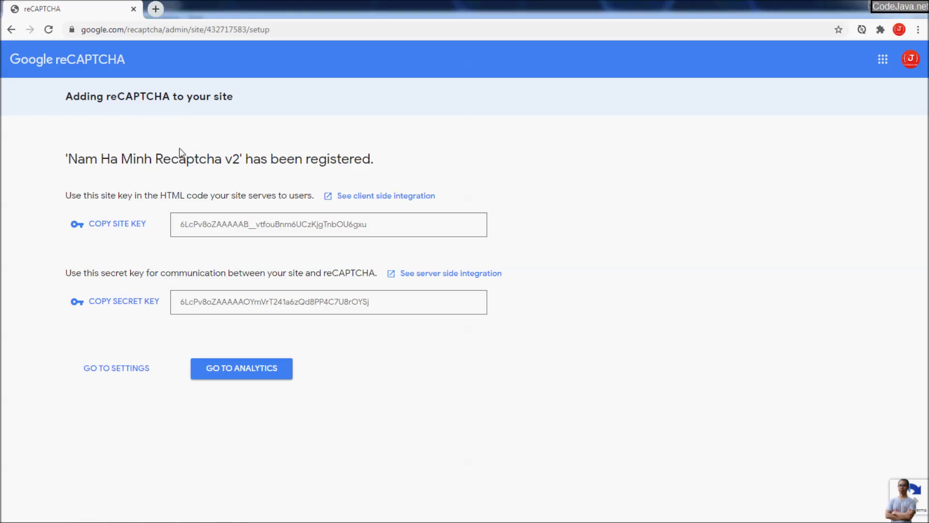
# - Trim the URL to google.com/recaptcha/admin/ to show the localhost recaptcha v2 dashboard
pyautogui.click(210, 30)
pyautogui.click(205, 31)
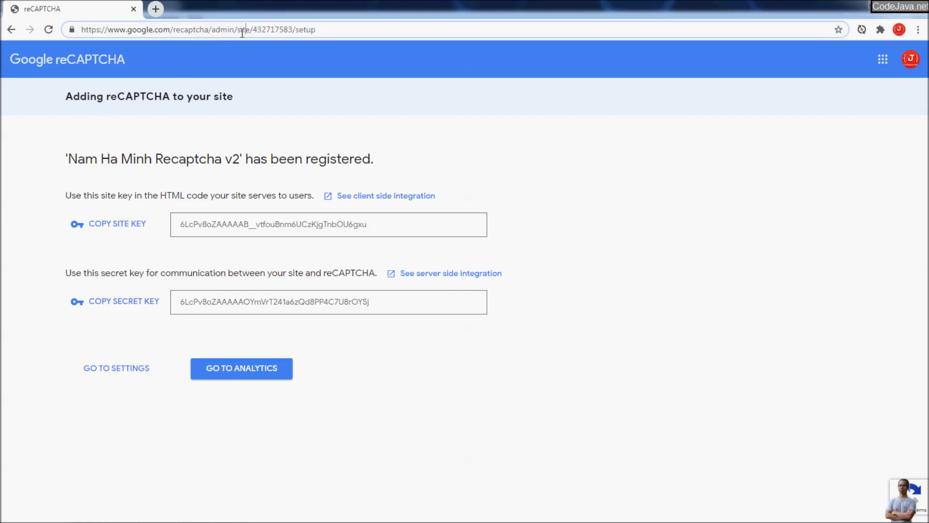
pyautogui.moveTo(237, 29); pyautogui.dragTo(391, 30)
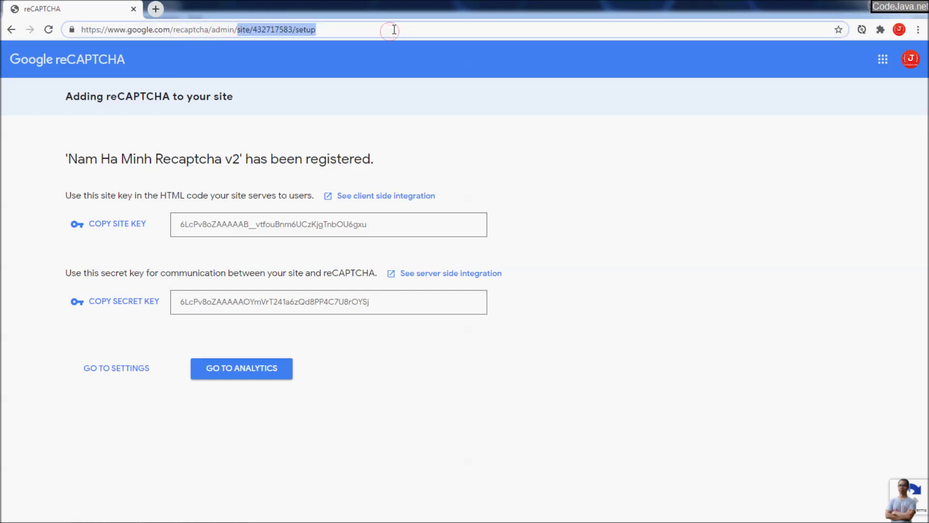
pyautogui.press('BackSpace')
pyautogui.press('Return')
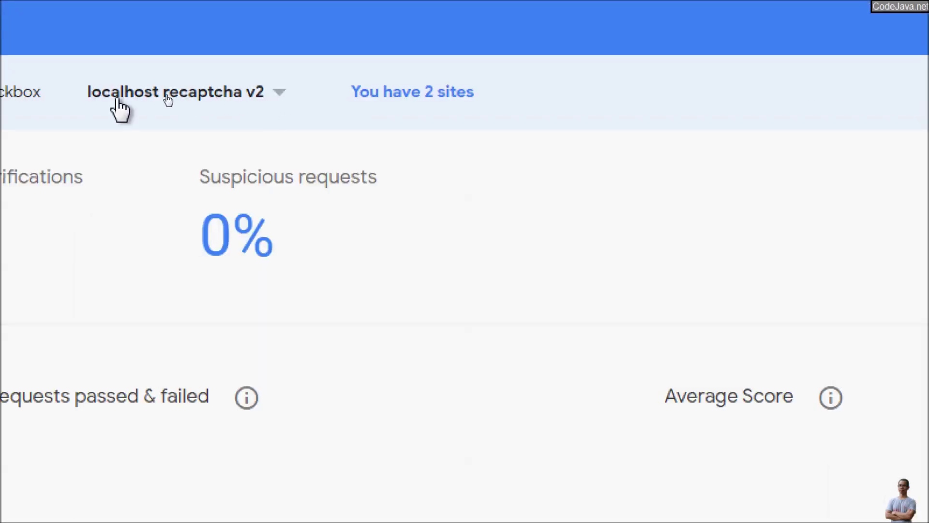
pyautogui.click(102, 92)
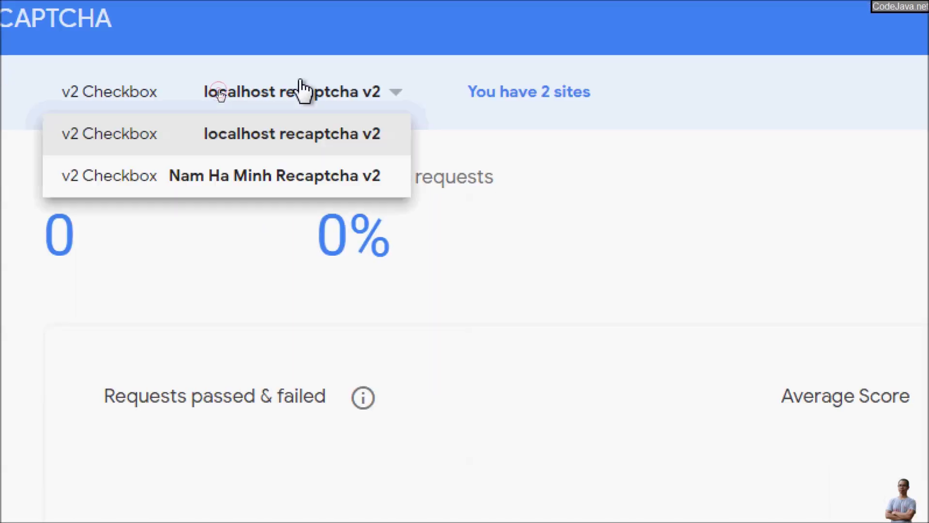
pyautogui.click(190, 124)
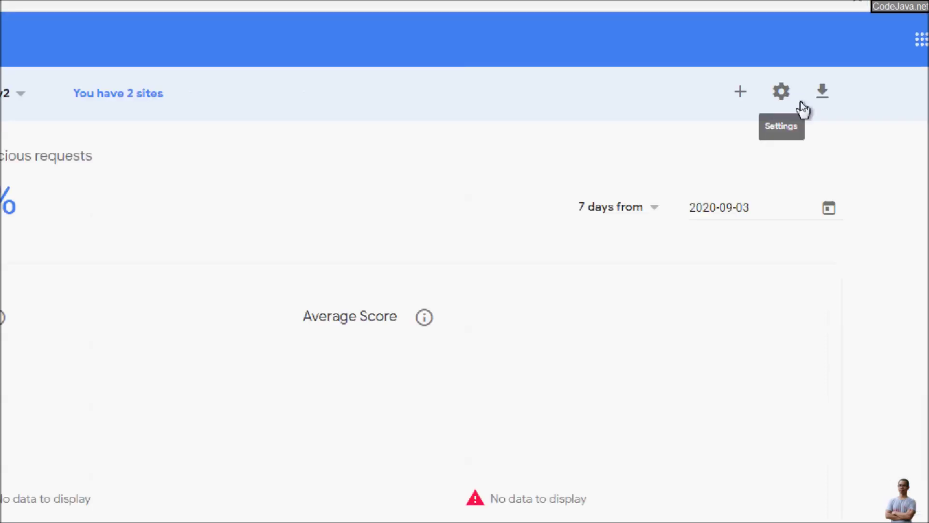
# - Open the localhost site's settings and expand its reCAPTCHA keys
pyautogui.click(772, 93)
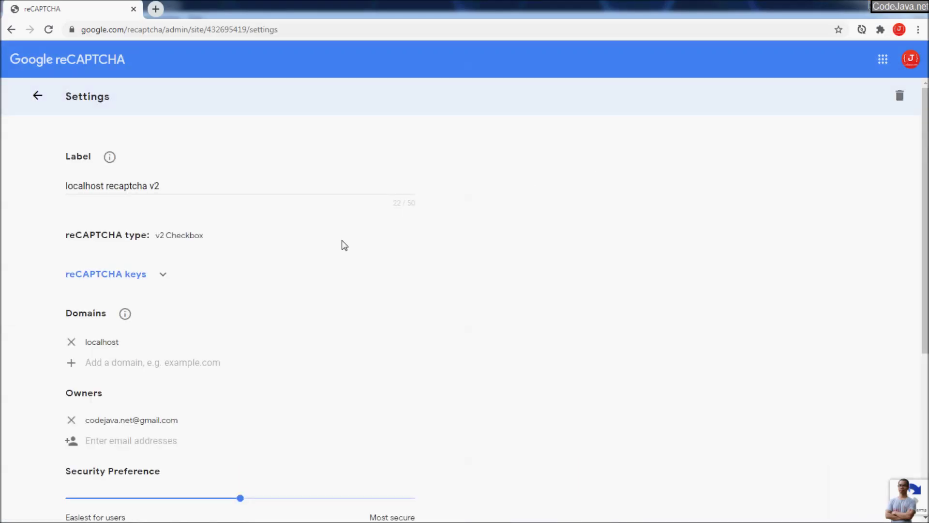
pyautogui.scroll(-4, 343, 245)
pyautogui.scroll(4, 342, 245)
pyautogui.click(158, 266)
# - Copy the localhost site's site key and switch to Spring Tool Suite
pyautogui.scroll(-2, 156, 317)
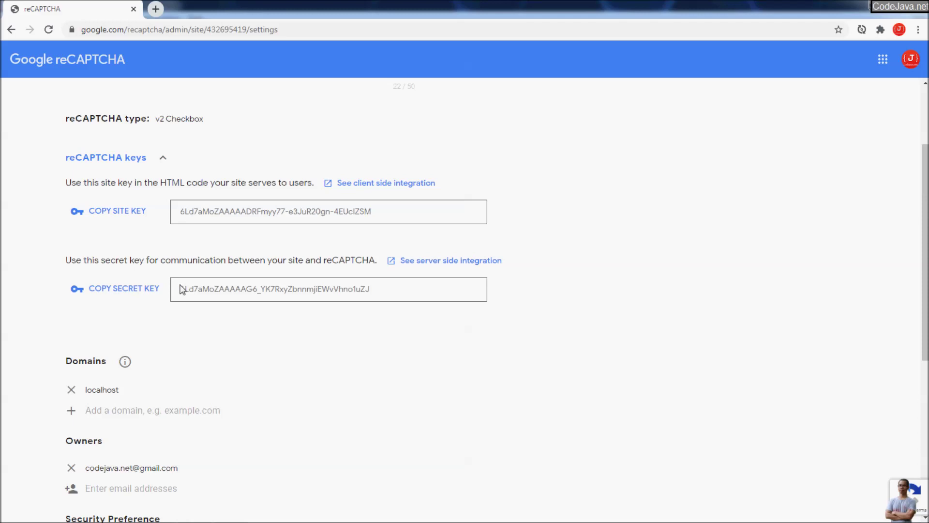
pyautogui.scroll(2, 178, 287)
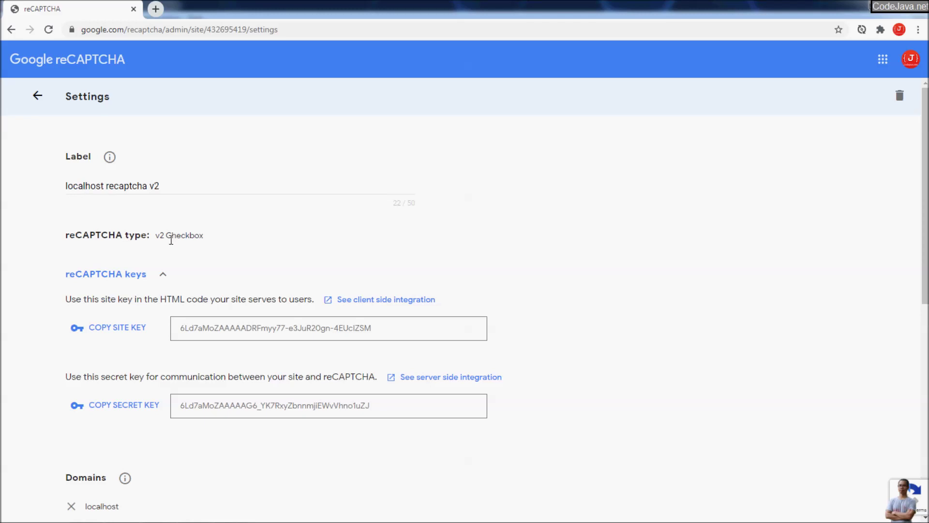
pyautogui.scroll(-5, 173, 240)
pyautogui.click(127, 215)
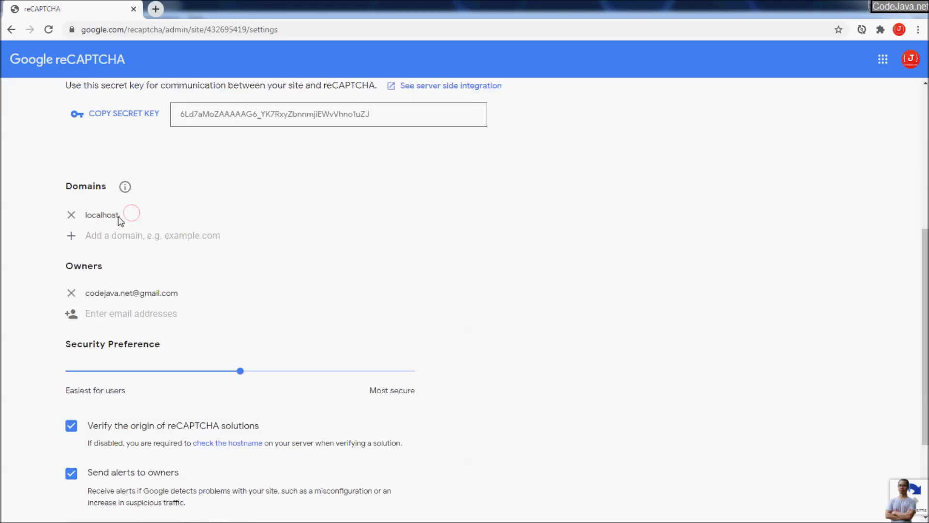
pyautogui.click(116, 216)
pyautogui.scroll(3, 128, 218)
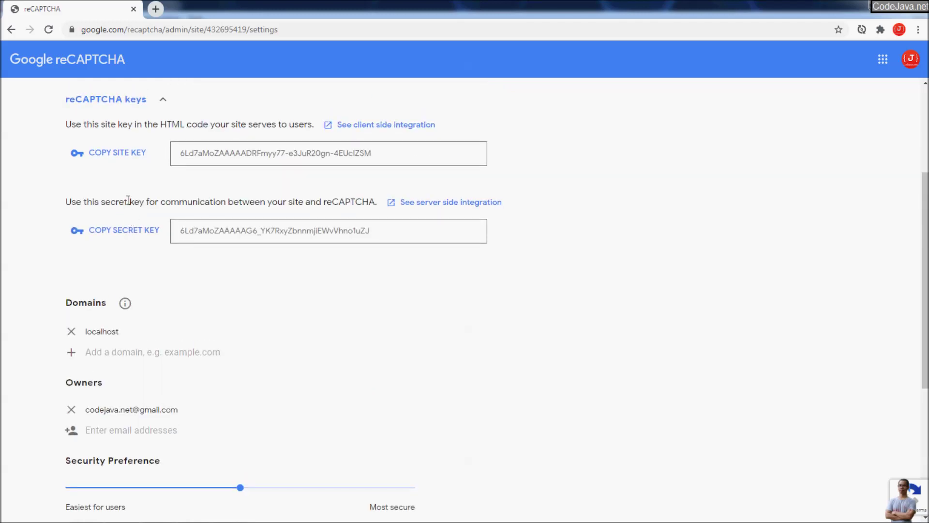
pyautogui.click(123, 154)
pyautogui.hotkey('alt', 'Tab')
pyautogui.press('Tab')
pyautogui.press('Tab')
pyautogui.press('Tab')
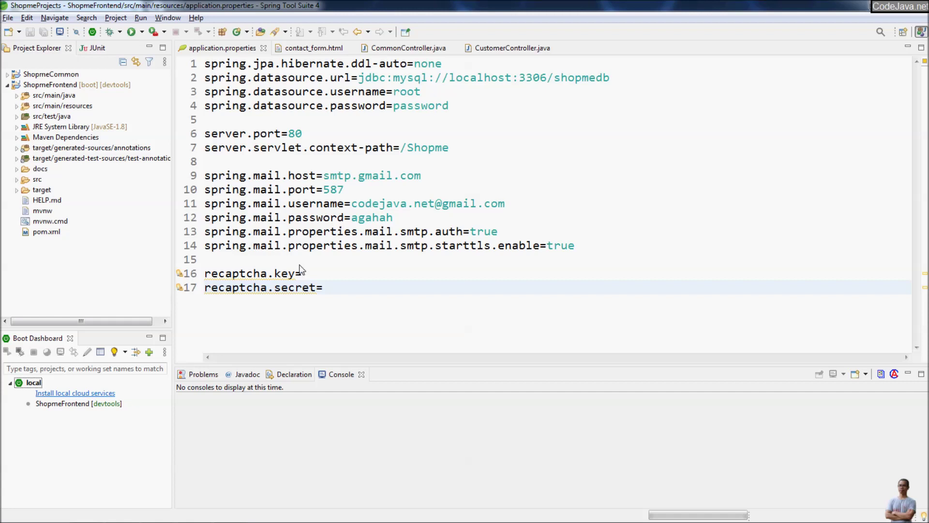
# - Paste the site key after recaptcha.key= in application.properties
pyautogui.click(312, 275)
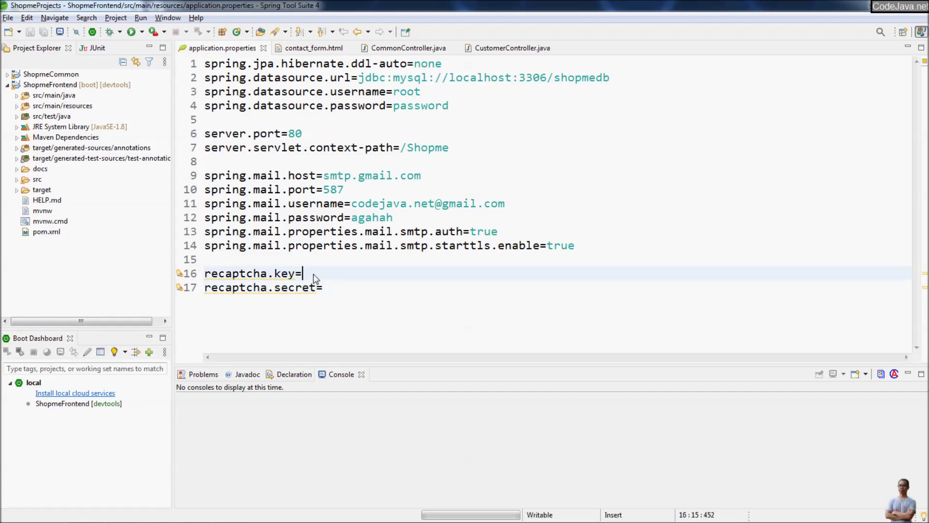
pyautogui.hotkey('ctrl', 'v')
pyautogui.hotkey('alt', 'Tab')
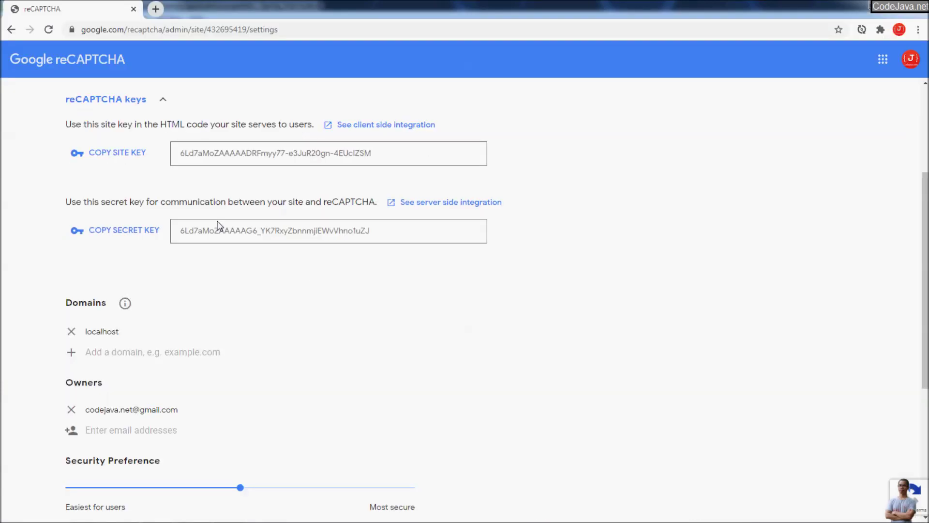
# - Copy the secret key, paste it after recaptcha.secret=, and save application.properties
pyautogui.click(138, 235)
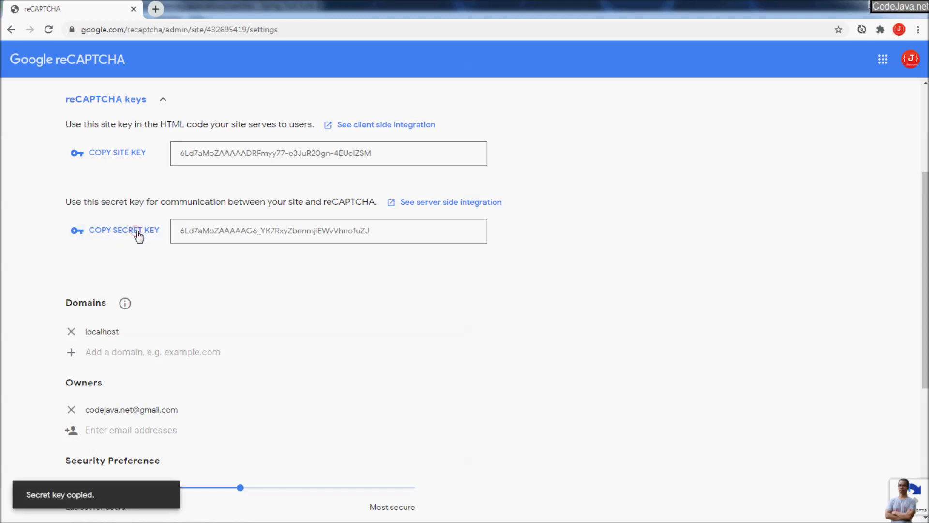
pyautogui.hotkey('alt', 'Tab')
pyautogui.click(334, 289)
pyautogui.hotkey('ctrl', 'v')
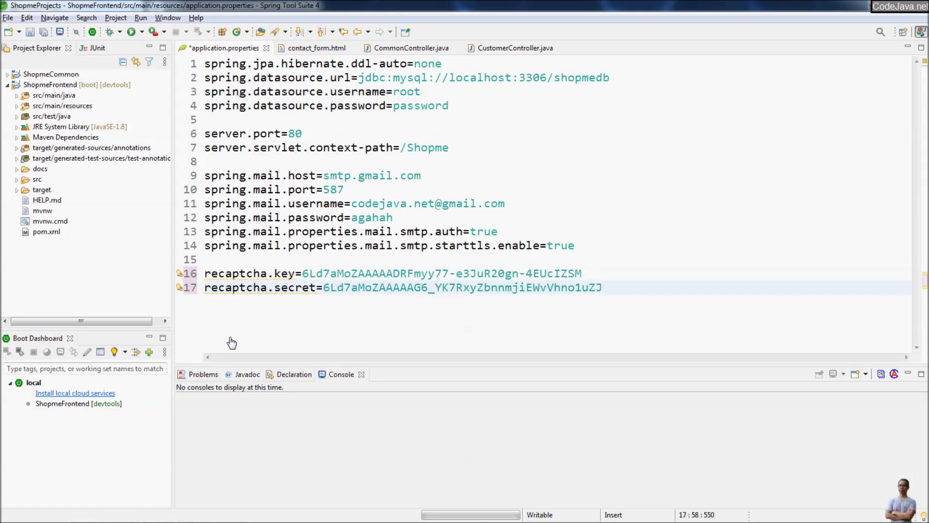
pyautogui.hotkey('ctrl', 's')
# - Restart the ShopmeFrontend app from the Boot Dashboard
pyautogui.click(73, 408)
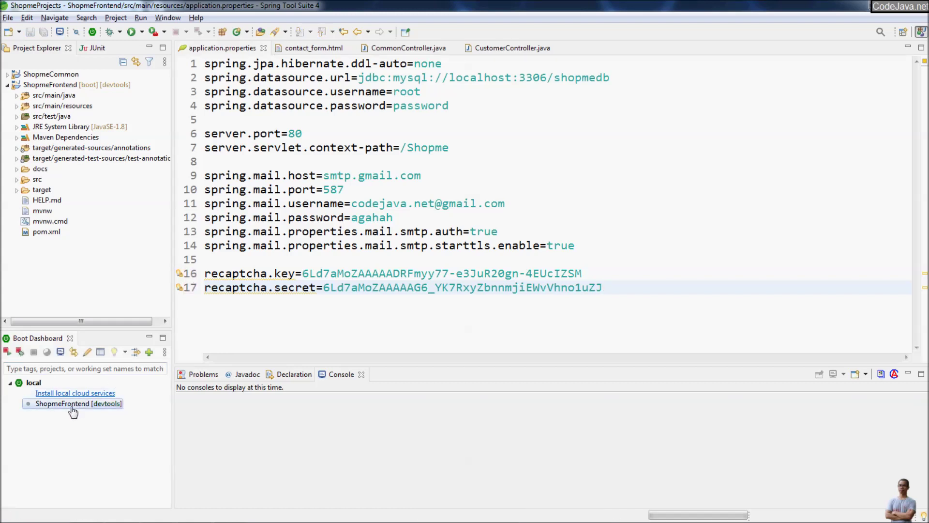
pyautogui.click(7, 352)
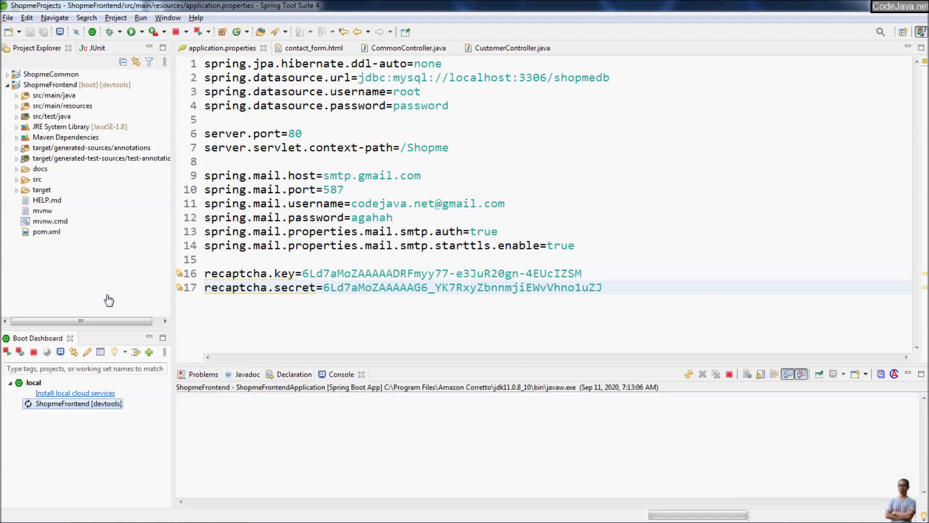
pyautogui.hotkey('alt', 'Tab')
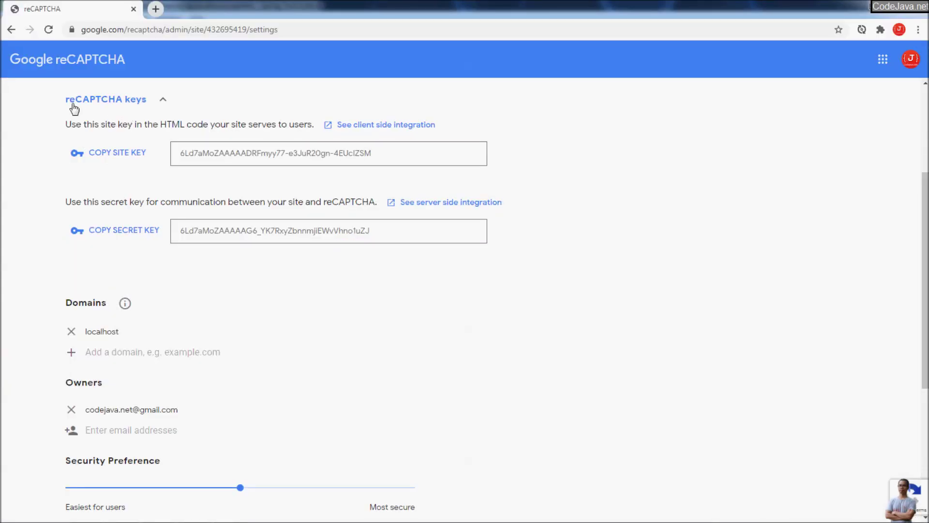
# - Trim the address back to google.com/recaptcha/admin/ to reload the admin home
pyautogui.click(192, 30)
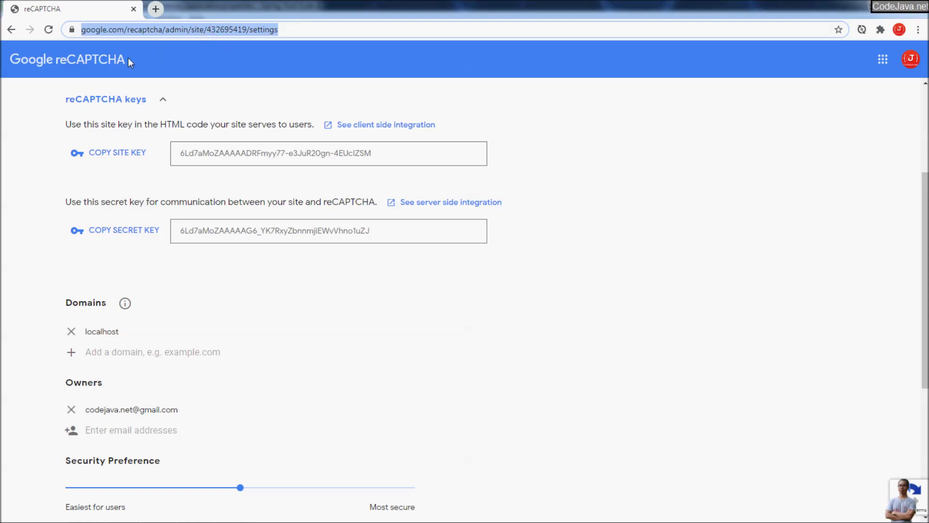
pyautogui.click(186, 29)
pyautogui.click(232, 30)
pyautogui.moveTo(238, 28); pyautogui.dragTo(367, 31)
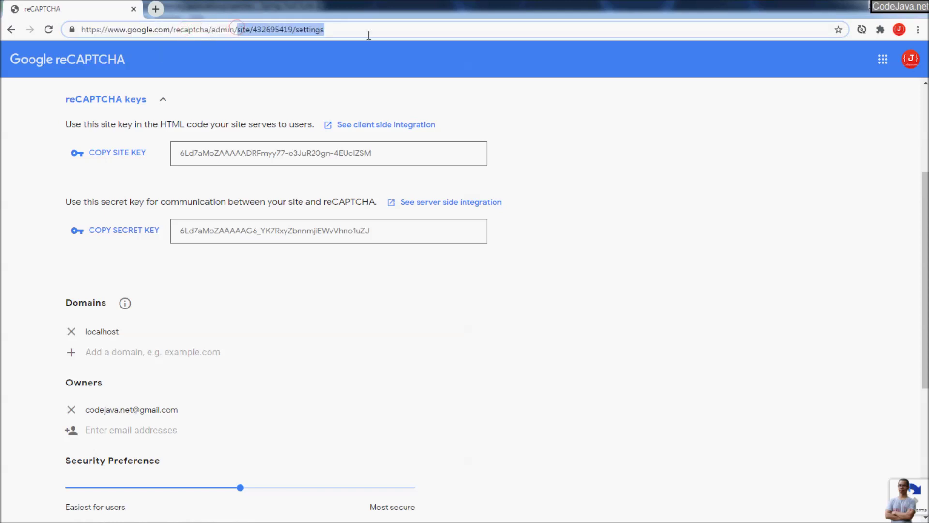
pyautogui.press('BackSpace')
pyautogui.press('Return')
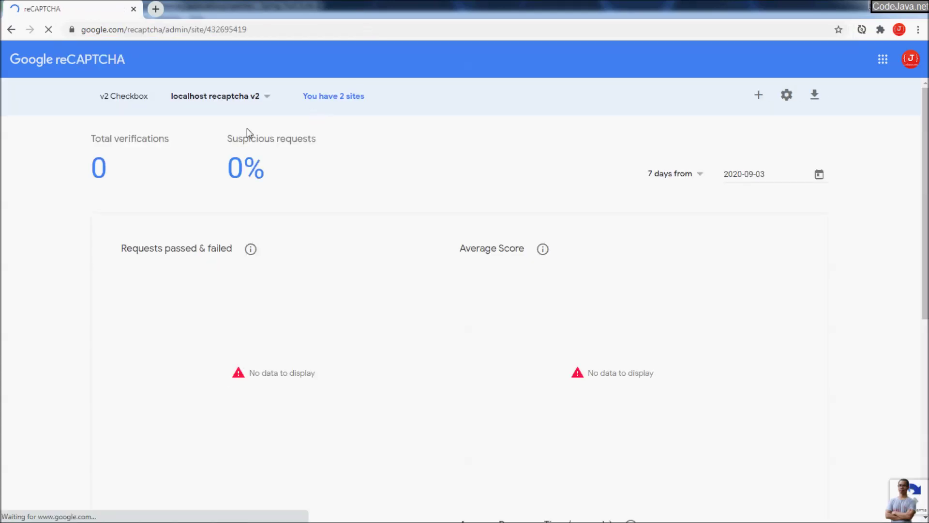
# - Switch to the other registered v2 site and reveal its site and secret keys
pyautogui.click(250, 98)
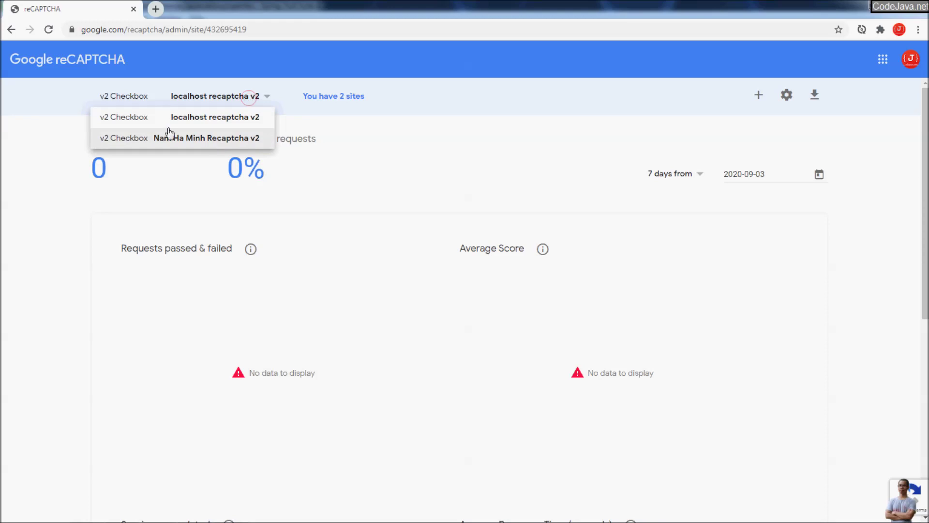
pyautogui.click(223, 139)
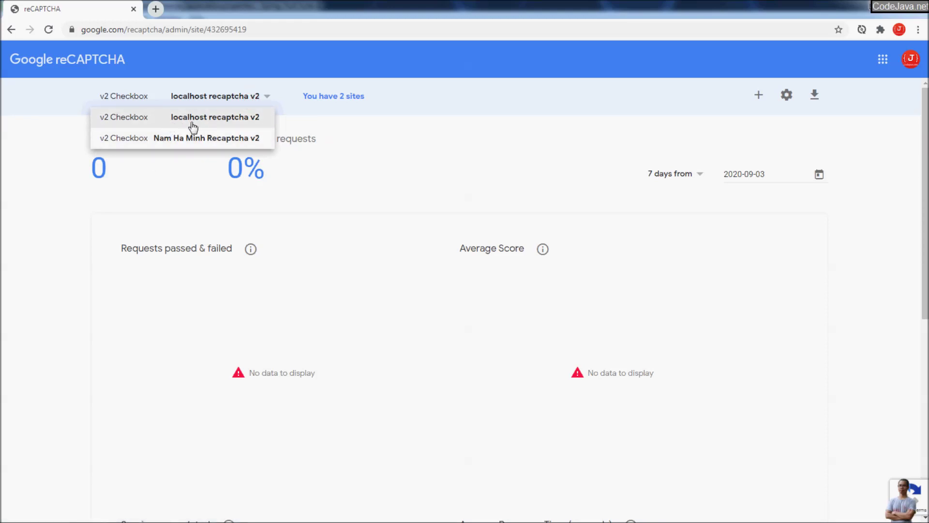
pyautogui.click(196, 139)
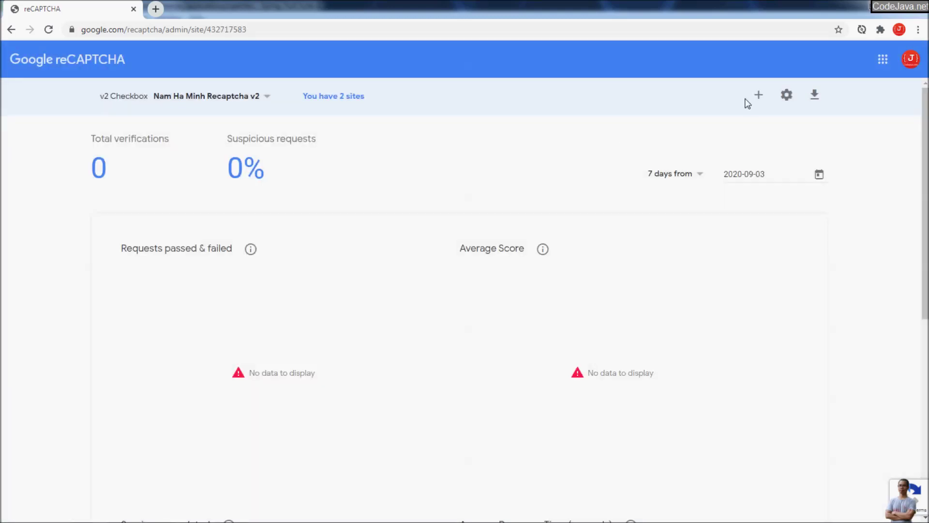
pyautogui.click(787, 96)
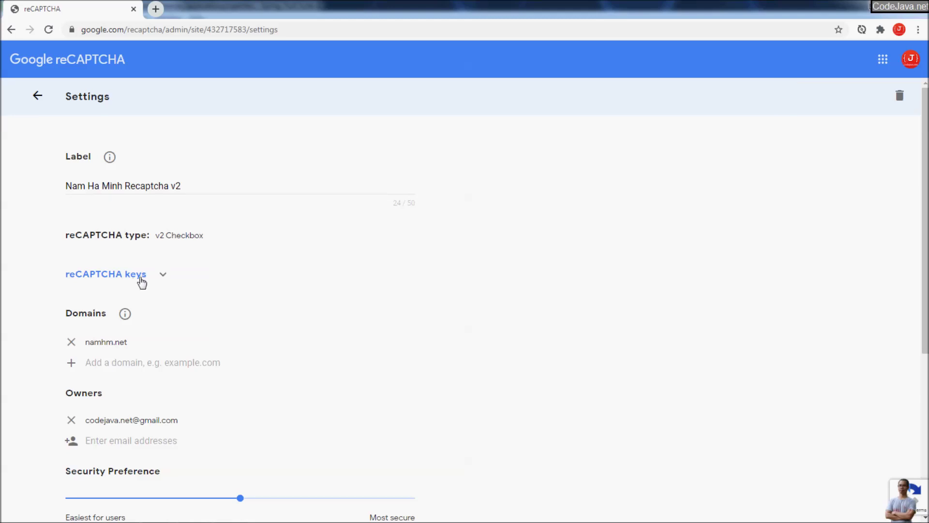
pyautogui.click(134, 280)
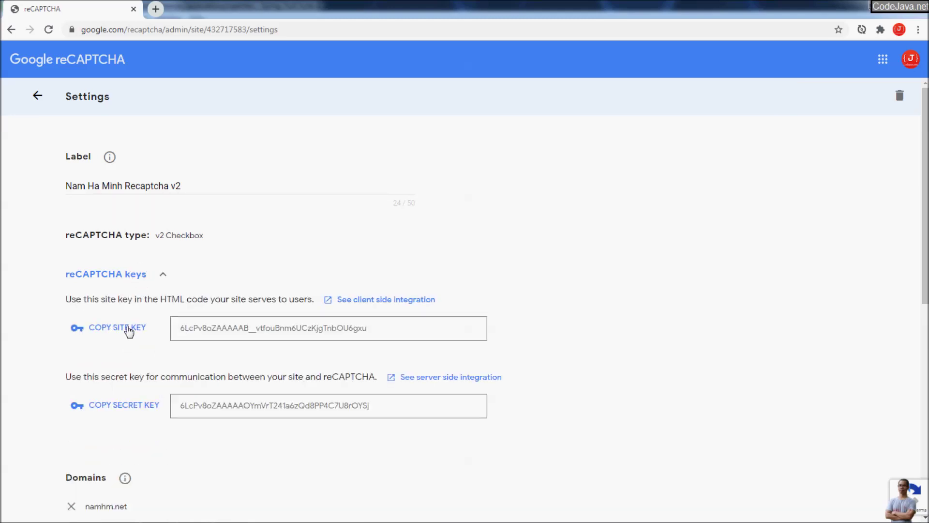
# - Confirm in the console that ShopmeFrontend has started, then open a new browser tab
pyautogui.scroll(-1, 127, 420)
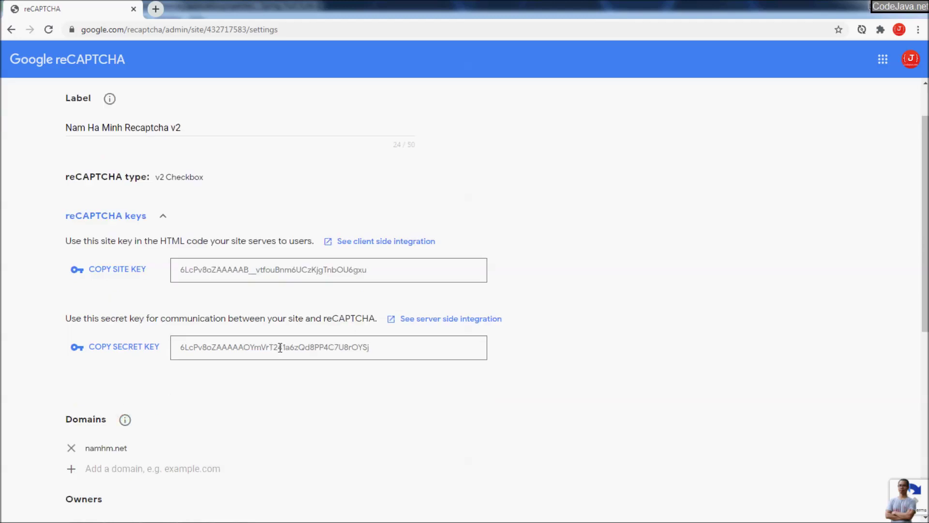
pyautogui.scroll(-4, 274, 347)
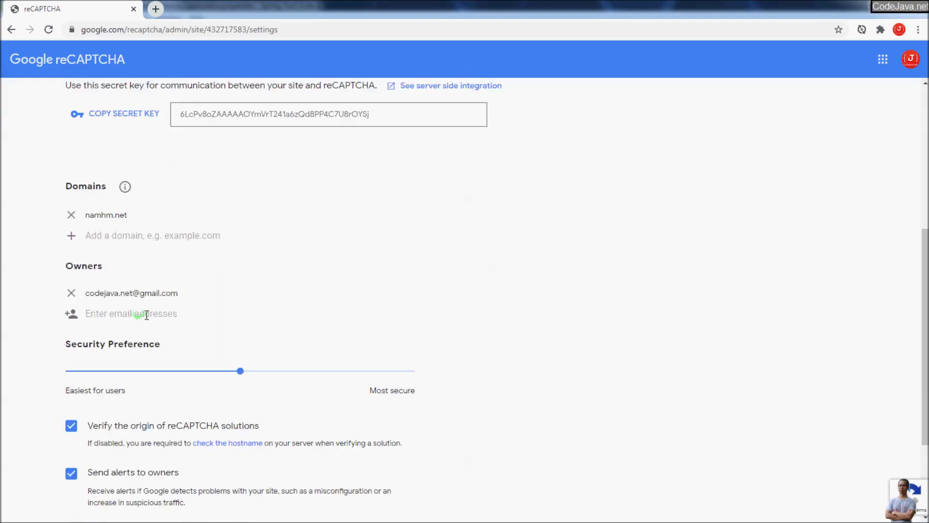
pyautogui.scroll(3, 182, 291)
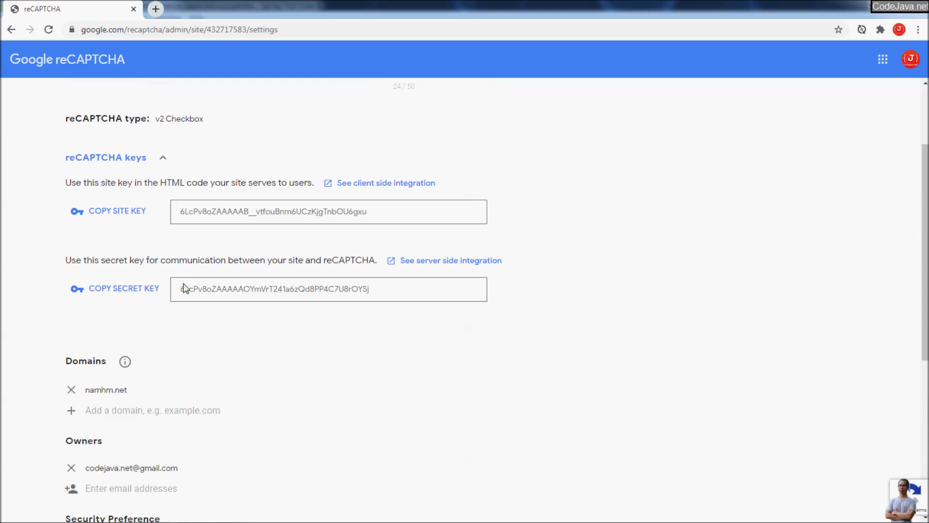
pyautogui.hotkey('alt', 'Tab')
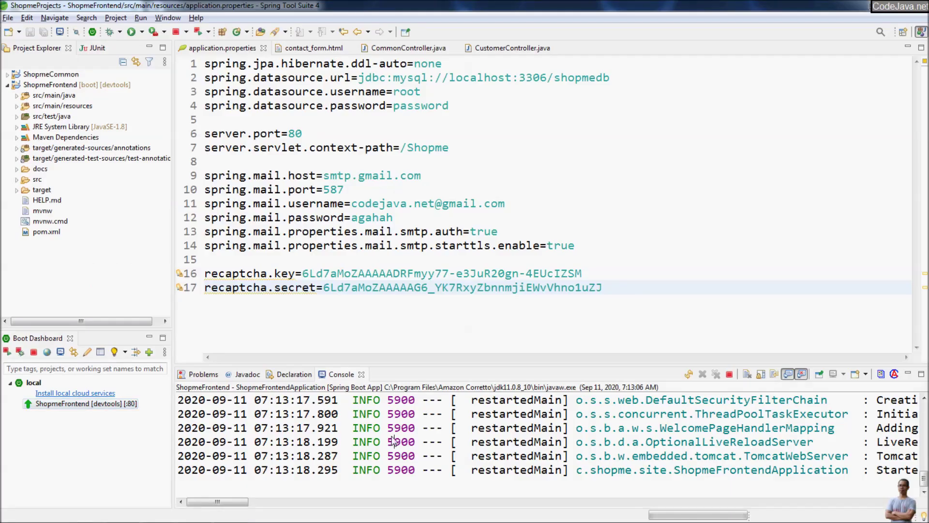
pyautogui.scroll(2, 393, 440)
pyautogui.scroll(-2, 393, 440)
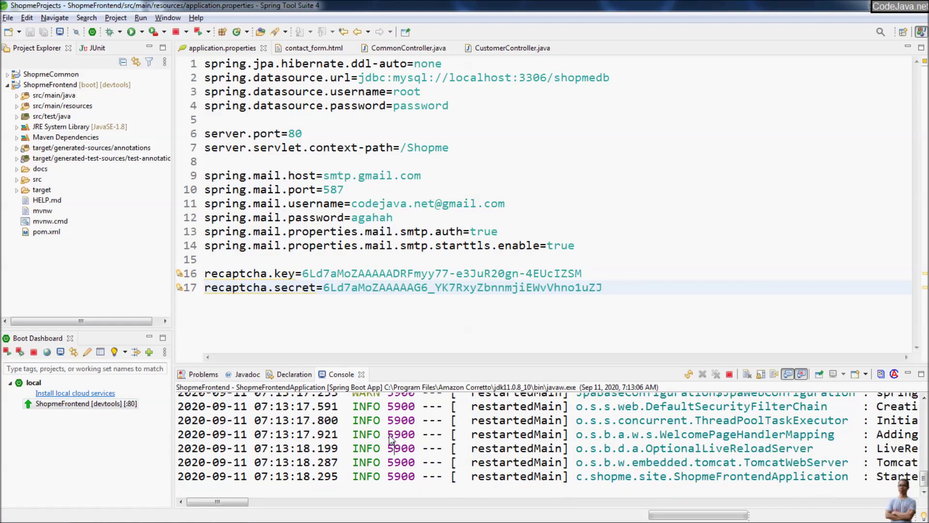
pyautogui.scroll(1, 348, 412)
pyautogui.scroll(-1, 338, 393)
pyautogui.hotkey('alt', 'Tab')
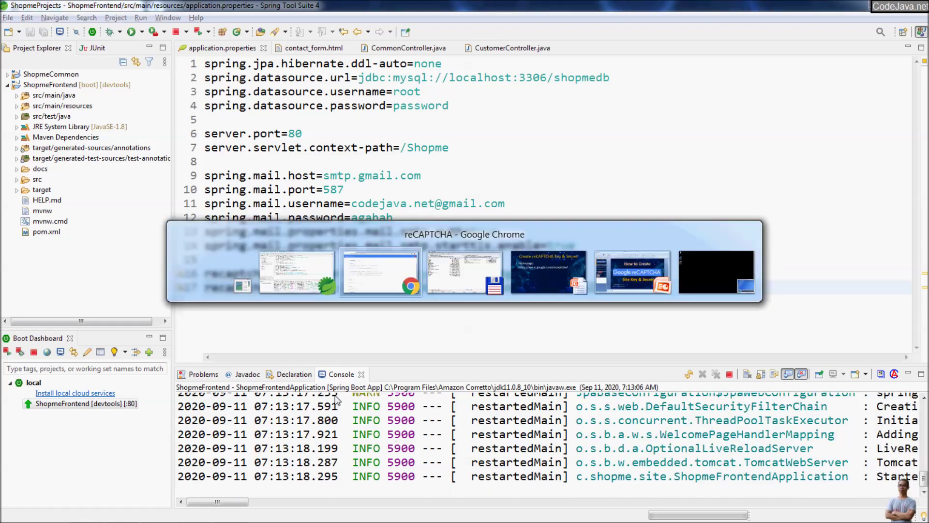
pyautogui.click(156, 8)
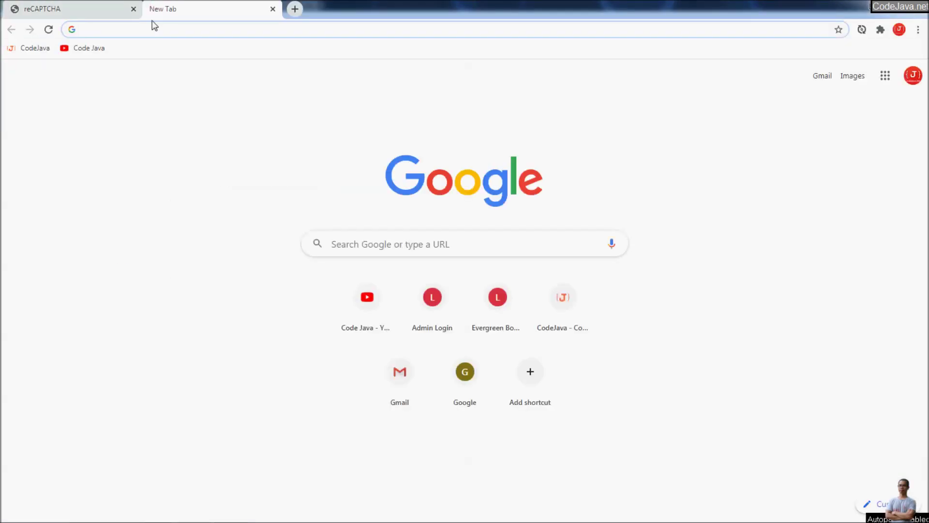
pyautogui.click(137, 33)
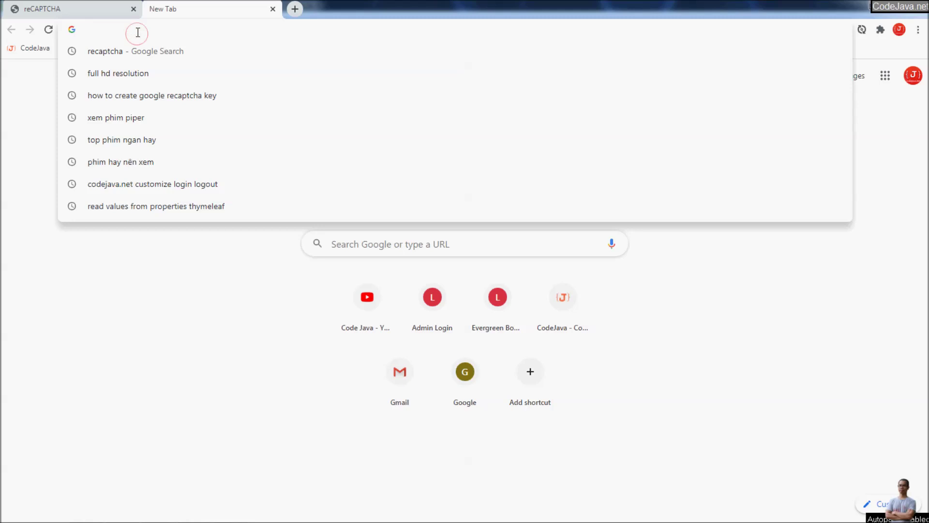
pyautogui.write('ht')
pyautogui.press('Right')
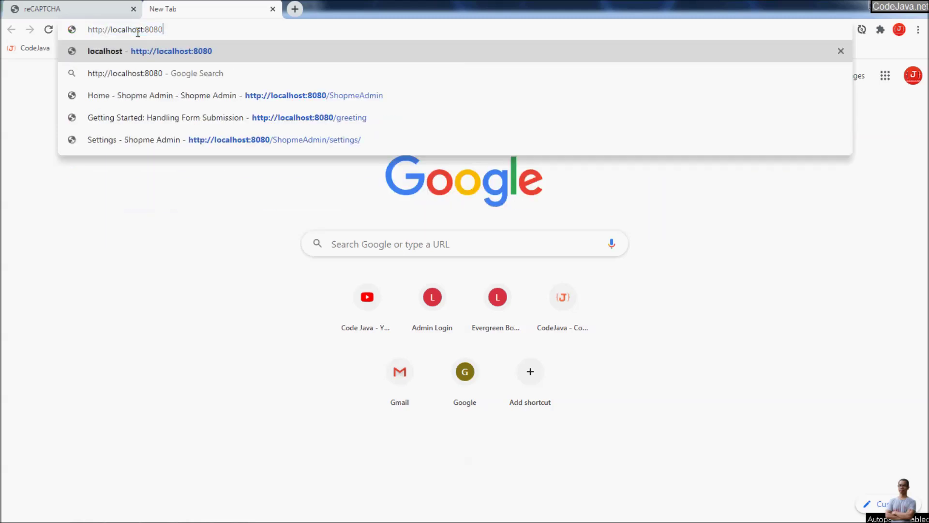
pyautogui.press('BackSpace')
pyautogui.press('BackSpace')
pyautogui.press('BackSpace')
pyautogui.press('BackSpace')
pyautogui.press('BackSpace')
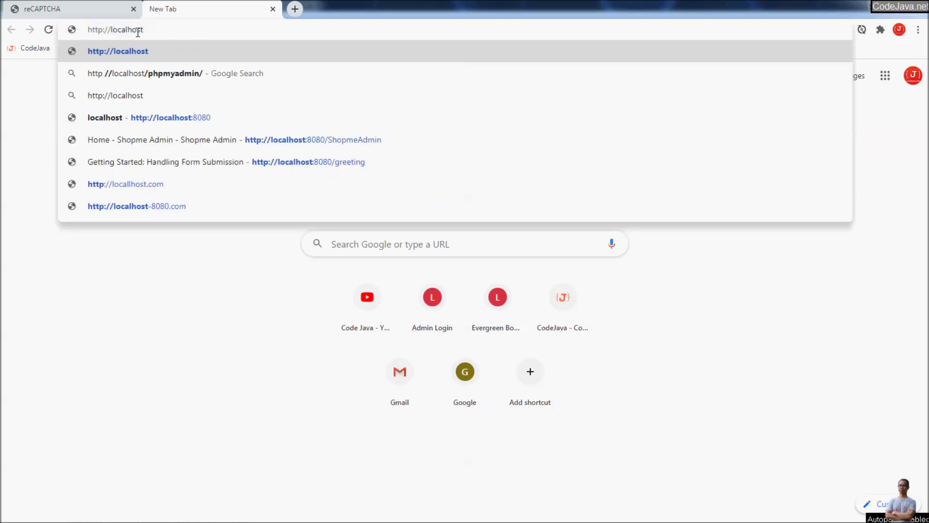
pyautogui.write('/Shopme')
pyautogui.press('Return')
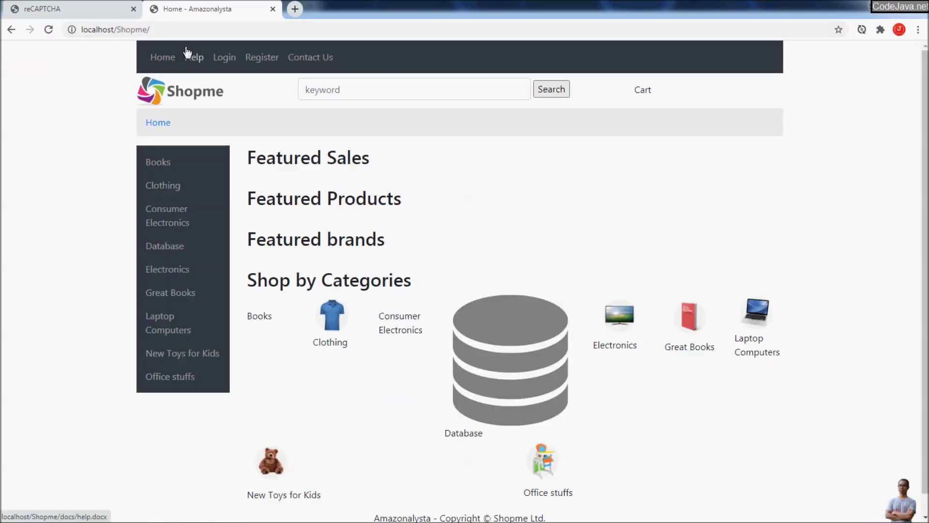
# - Open the Contact Us page and tick the 'I'm not a robot' checkbox
pyautogui.click(312, 59)
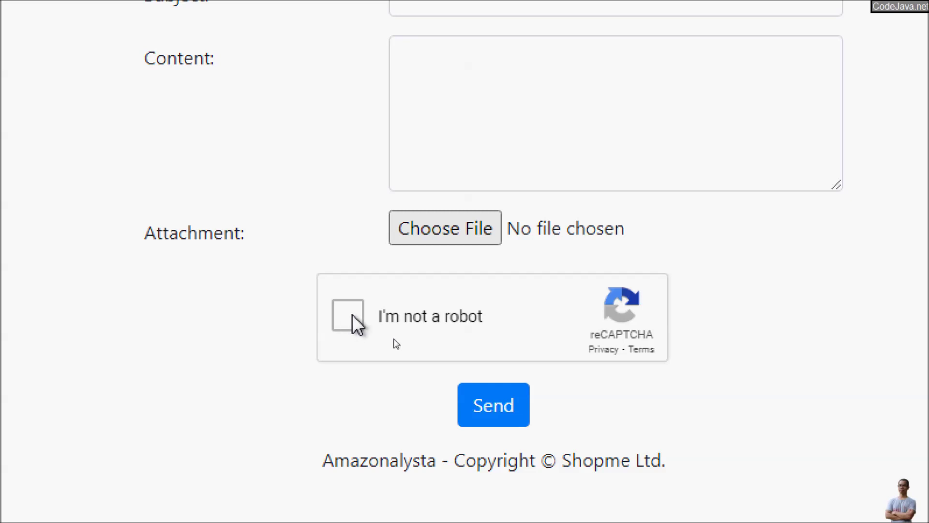
pyautogui.click(393, 337)
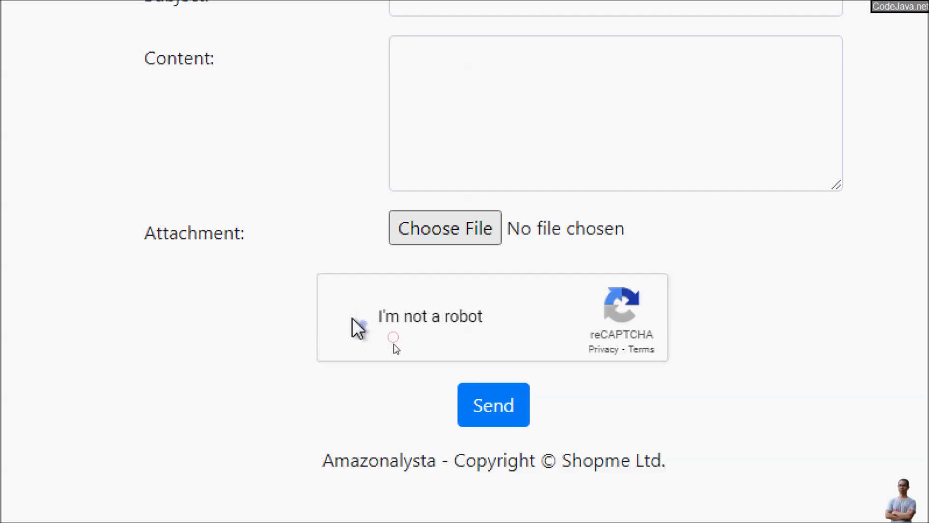